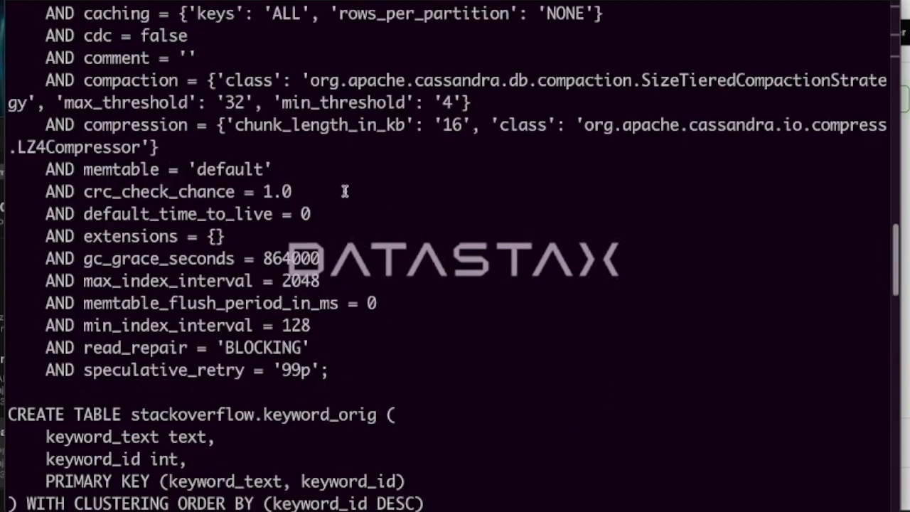
- Review the stackoverflow keyspace description and query all rows of the collection_data table
scroll(346, 192, "up", 5)
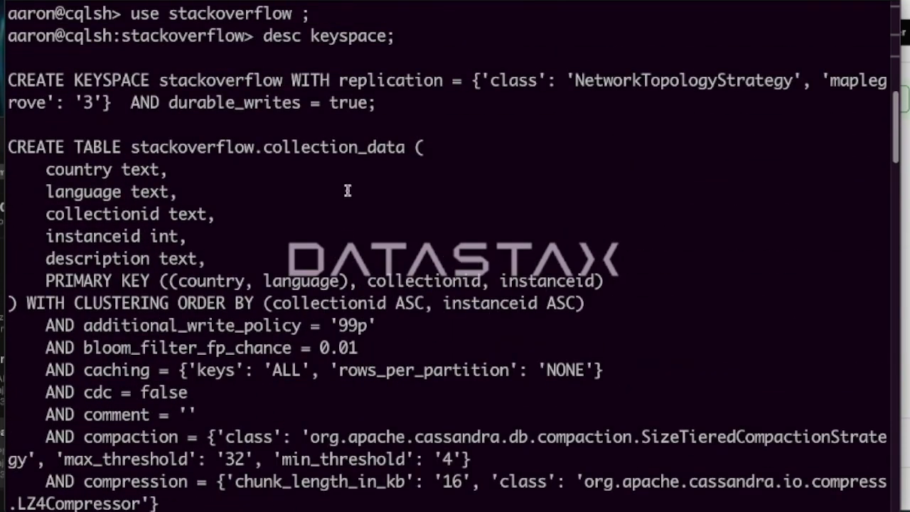
type("SELECT * f")
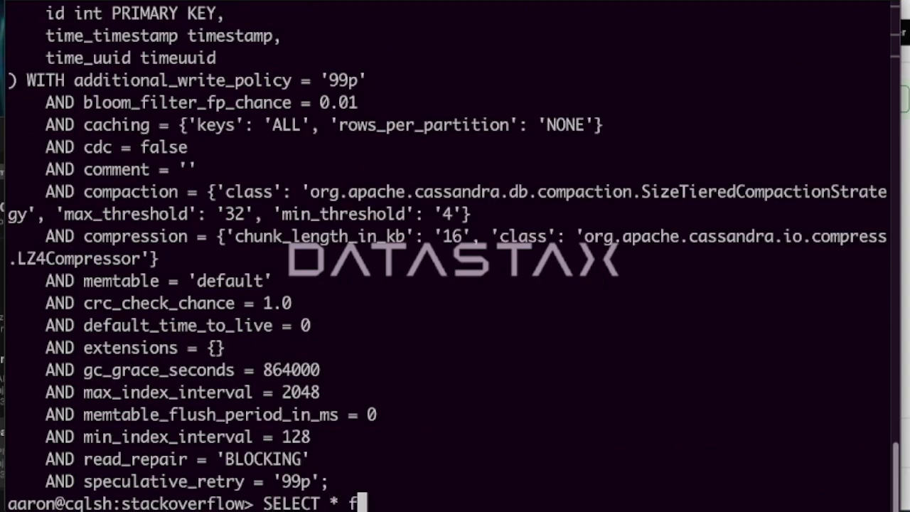
key("BackSpace")
type("FROM co")
key("Tab")
type(";")
key("Return")
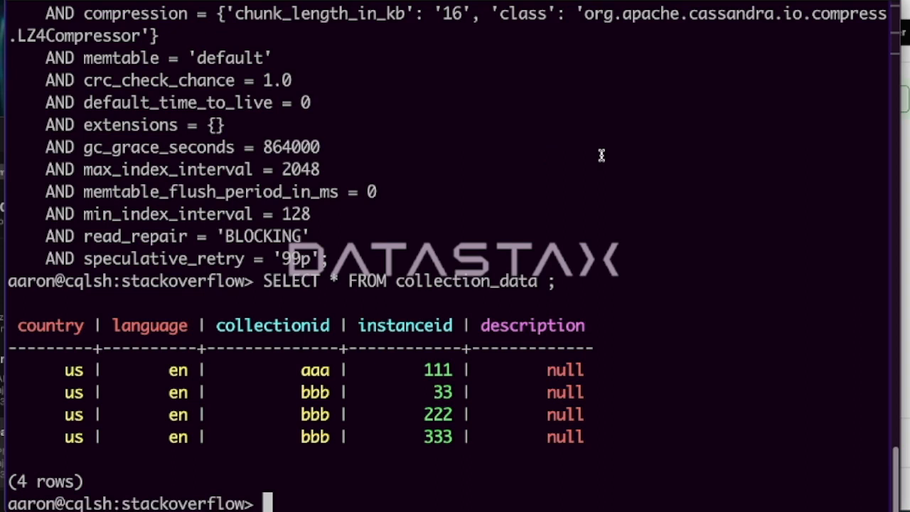
- Query all rows of system.peers and check the data center and release version of the peer nodes
type("SELECT *")
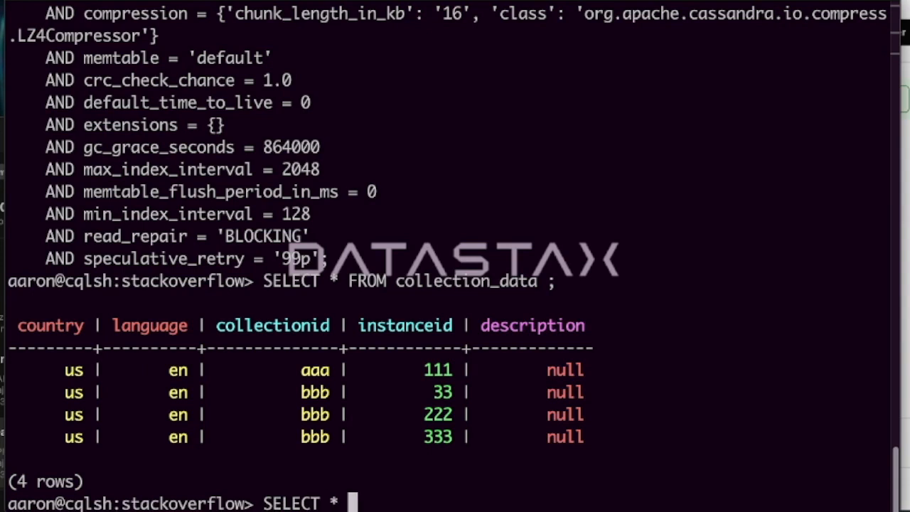
type(" FROM system")
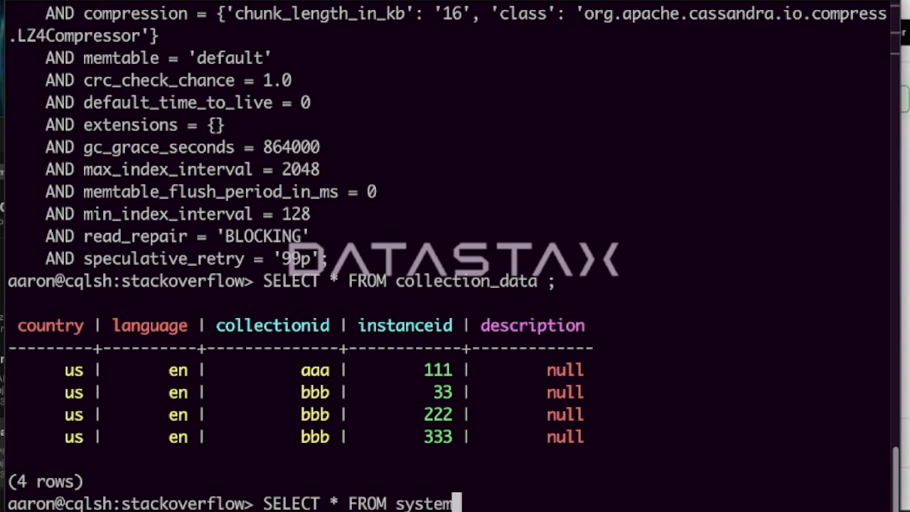
type(".peers;")
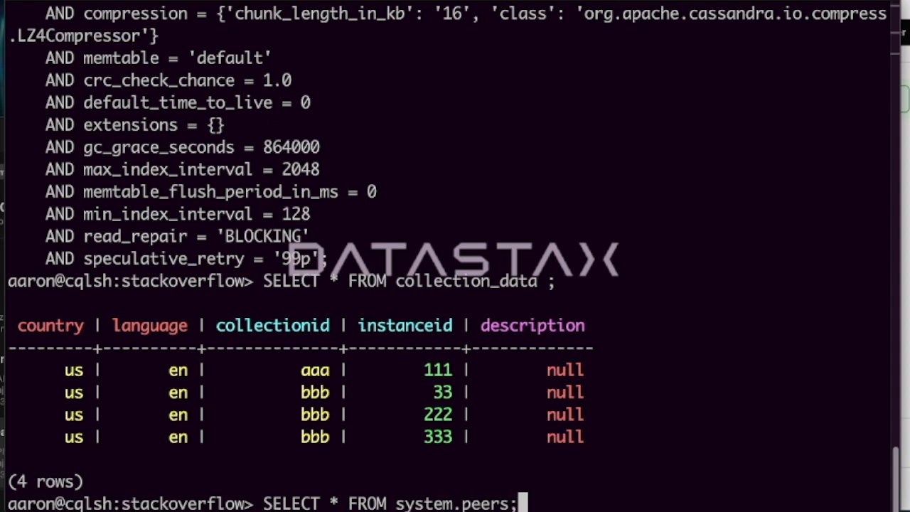
key("Return")
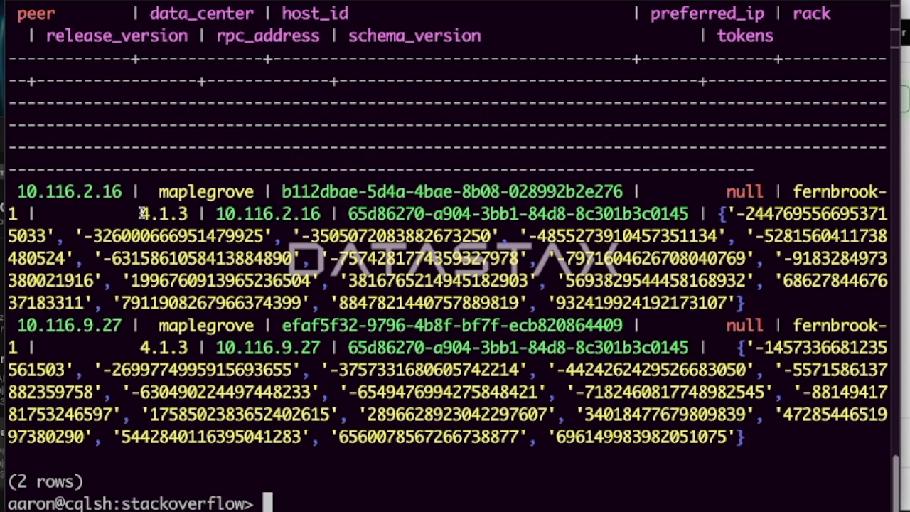
left_click_drag(159, 190, 254, 192)
left_click_drag(138, 212, 187, 213)
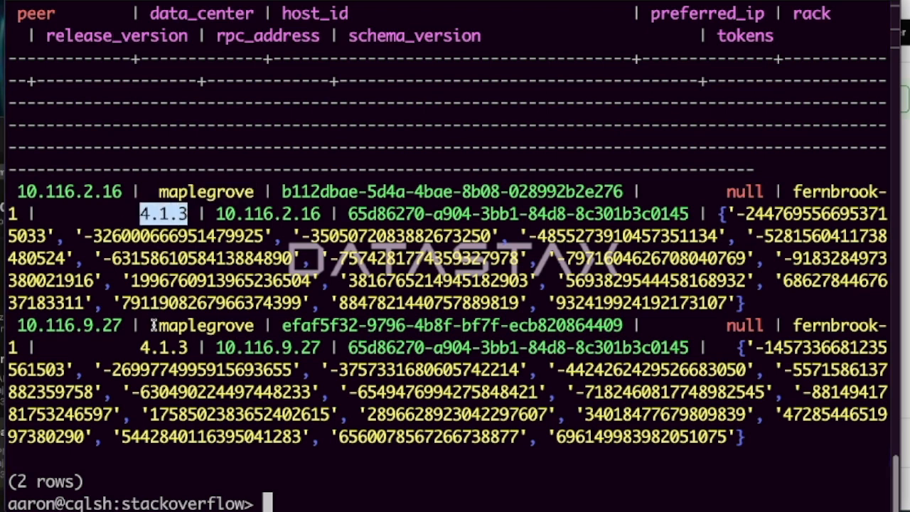
left_click_drag(139, 348, 188, 348)
left_click(261, 313)
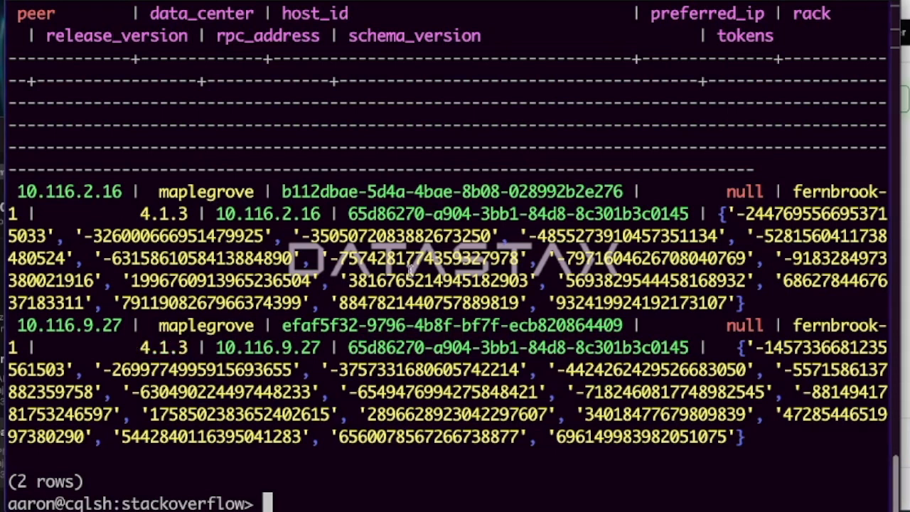
- Rework the previous query to select everything from system.local and run it
key("Up")
key("BackSpace")
key("BackSpace")
key("BackSpace")
key("BackSpace")
key("BackSpace")
key("BackSpace")
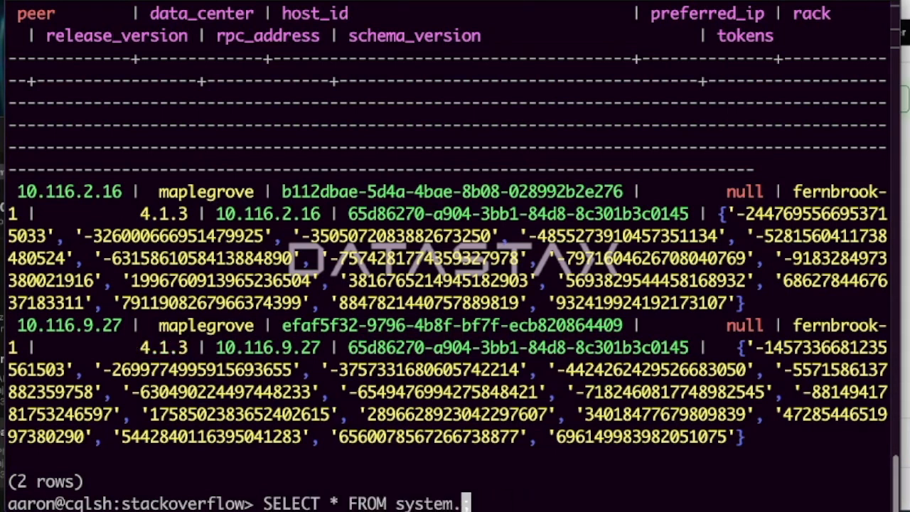
type("local")
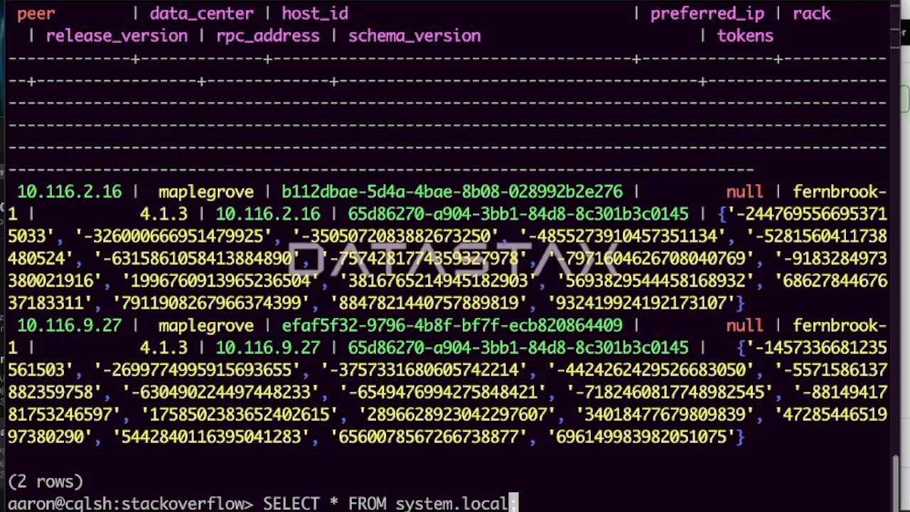
key("Return")
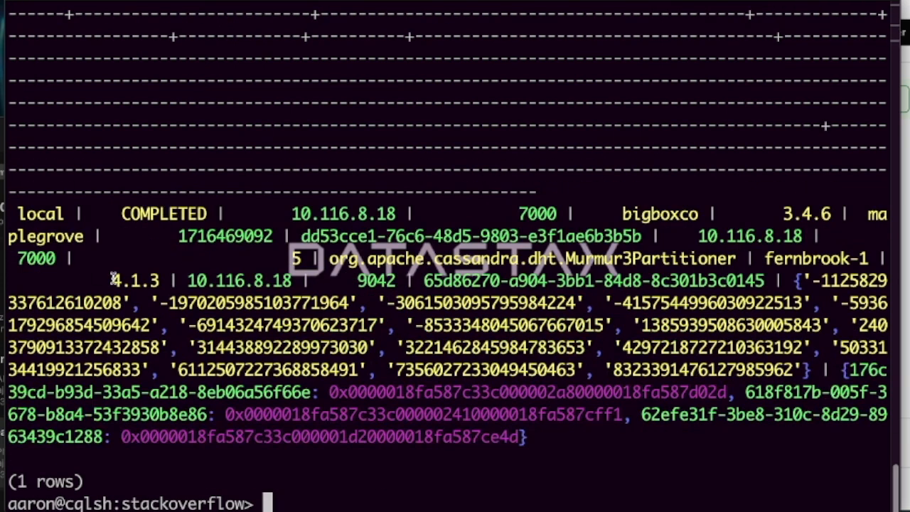
- Check the local node's release version, cluster name and data center, and exit cqlsh
left_click_drag(111, 277, 163, 284)
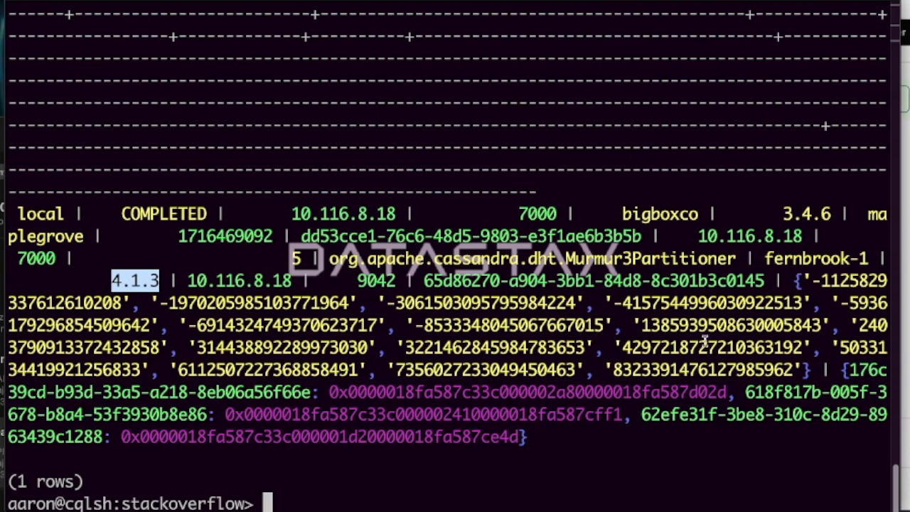
double_click(653, 215)
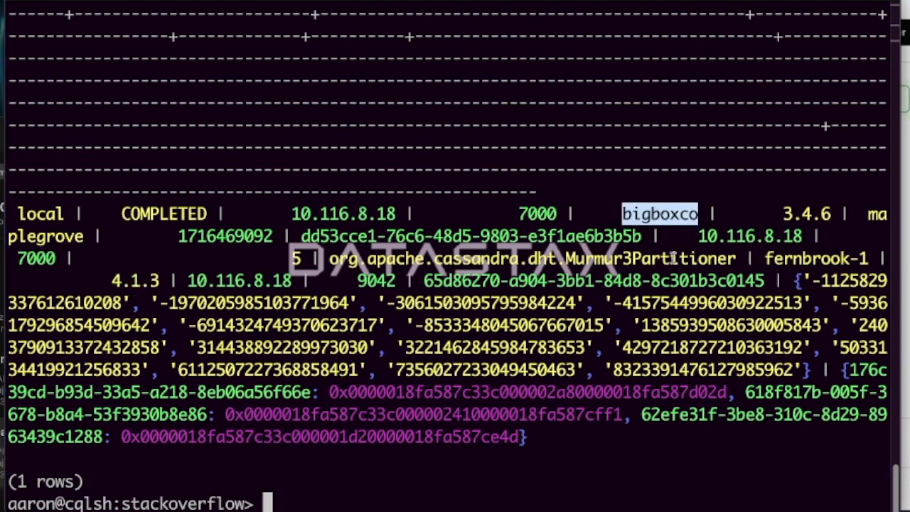
double_click(41, 237)
left_click(433, 480)
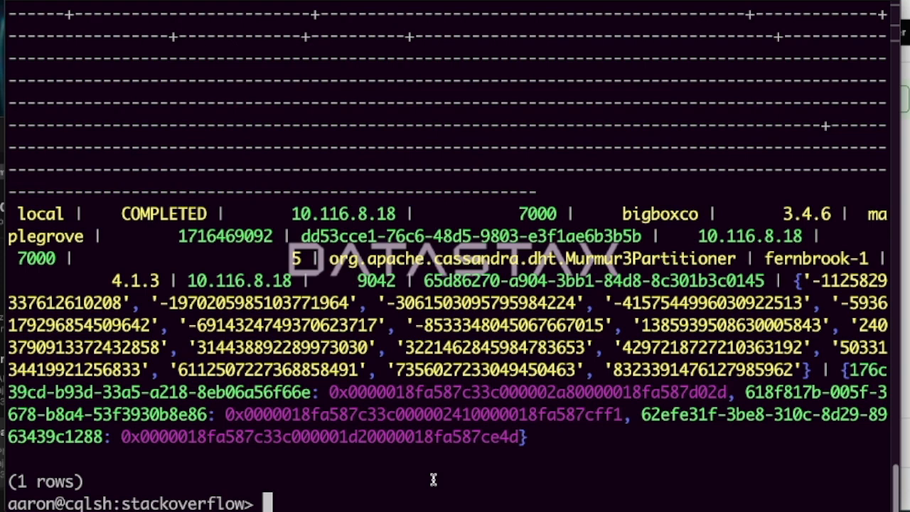
type("exit")
key("Return")
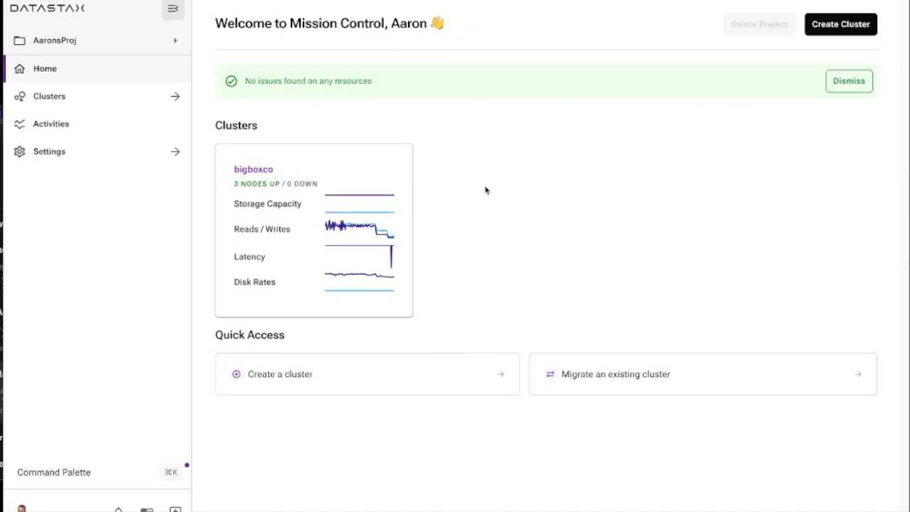
- Open the bigboxco cluster in Mission Control for modification and set its Apache Cassandra version to 4.1.4
left_click(246, 170)
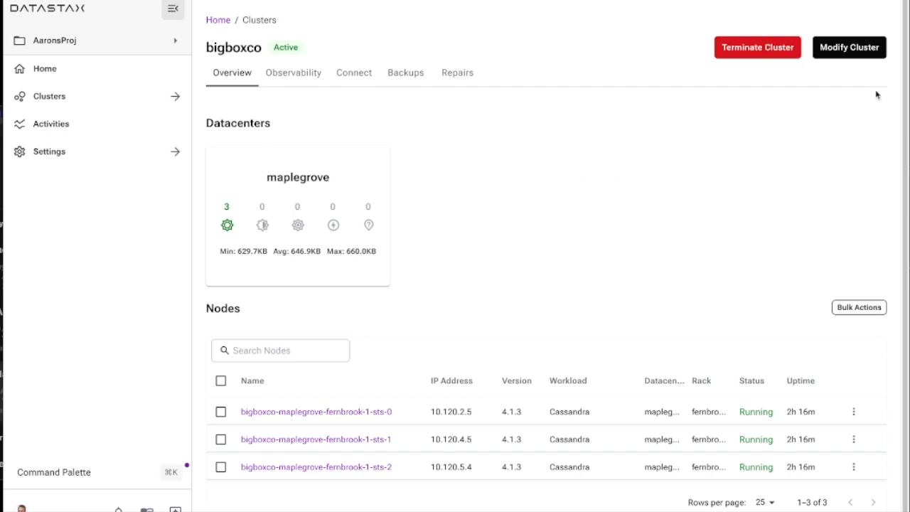
left_click(848, 50)
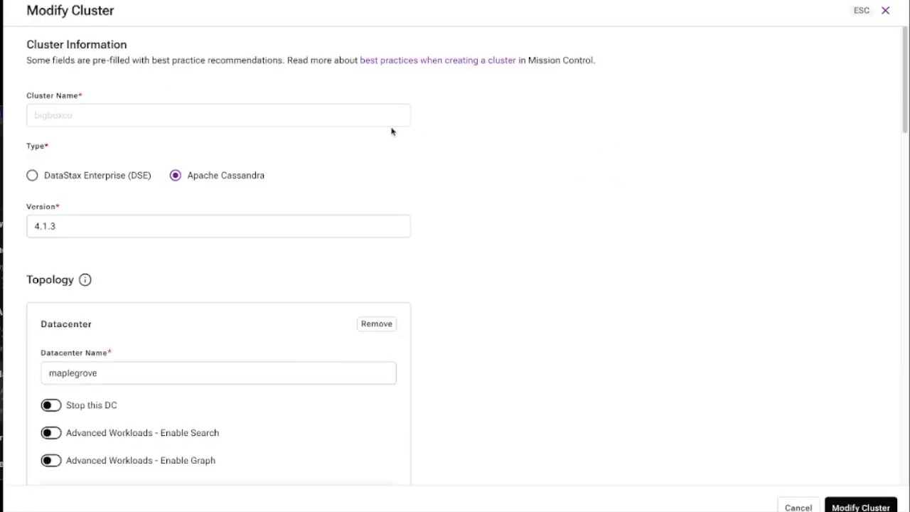
left_click(106, 227)
key("BackSpace")
type("4")
left_click(536, 256)
- Review the remaining cluster settings, recheck the version entry, and submit the cluster modification
scroll(536, 256, "down", 15)
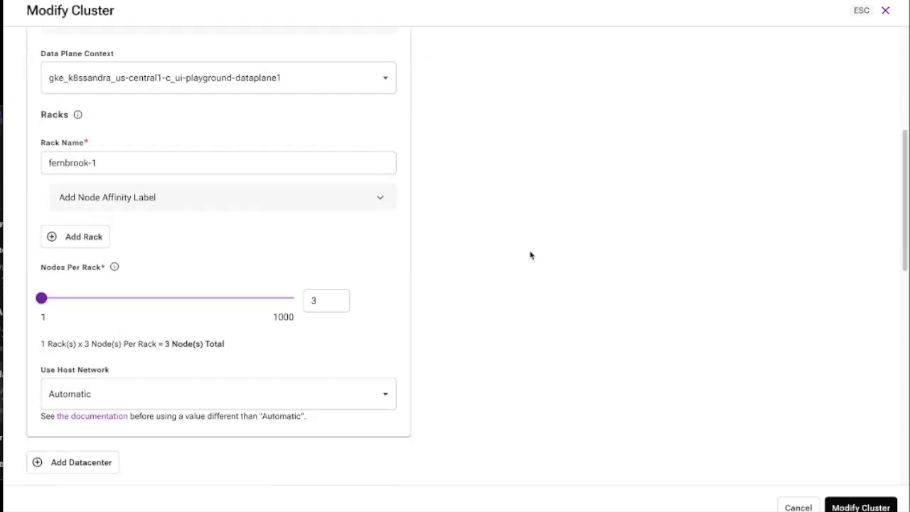
scroll(530, 257, "down", 4)
scroll(528, 258, "up", 7)
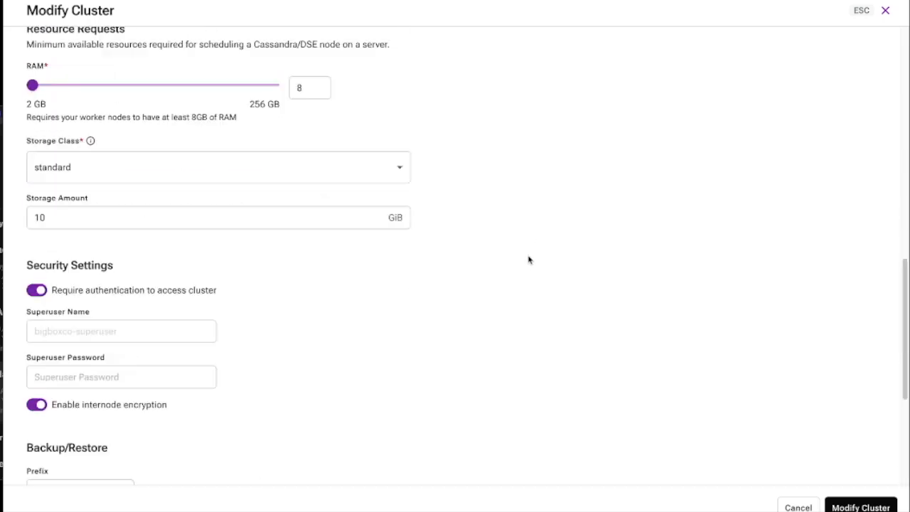
scroll(528, 260, "up", 3)
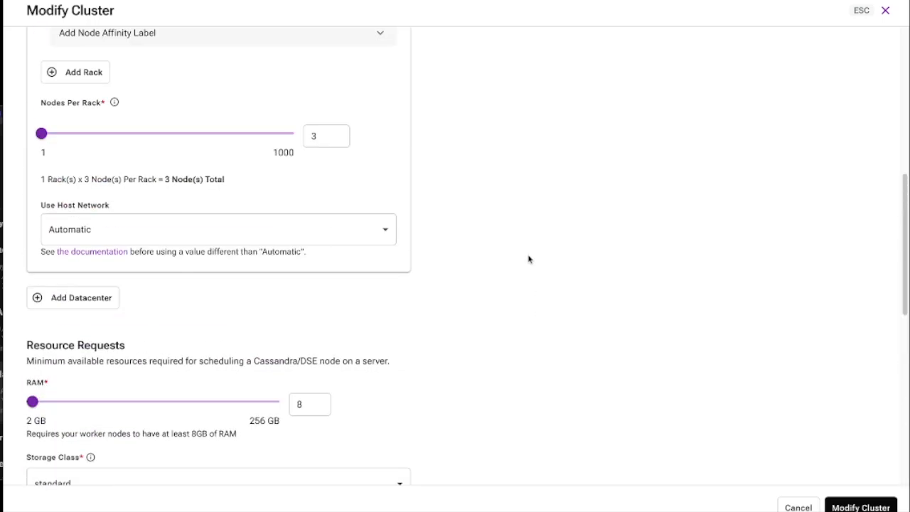
scroll(528, 257, "up", 10)
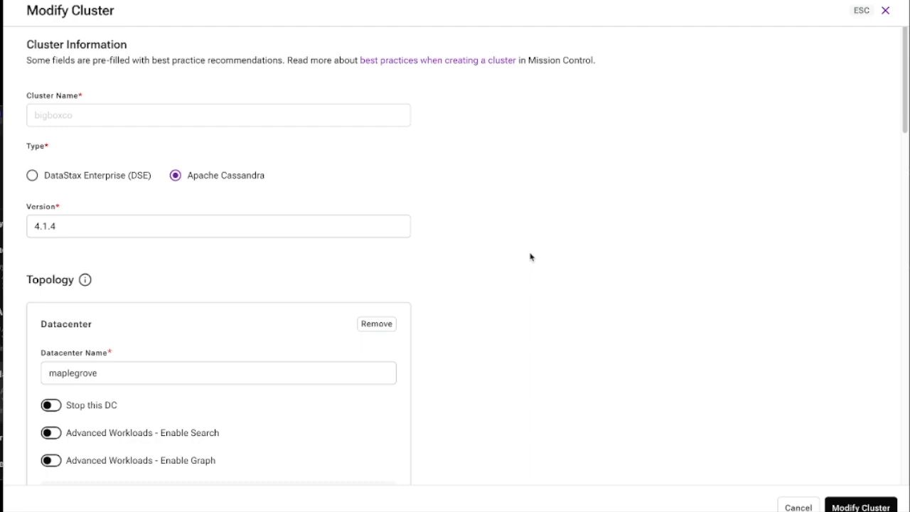
left_click_drag(59, 227, 33, 226)
left_click(427, 237)
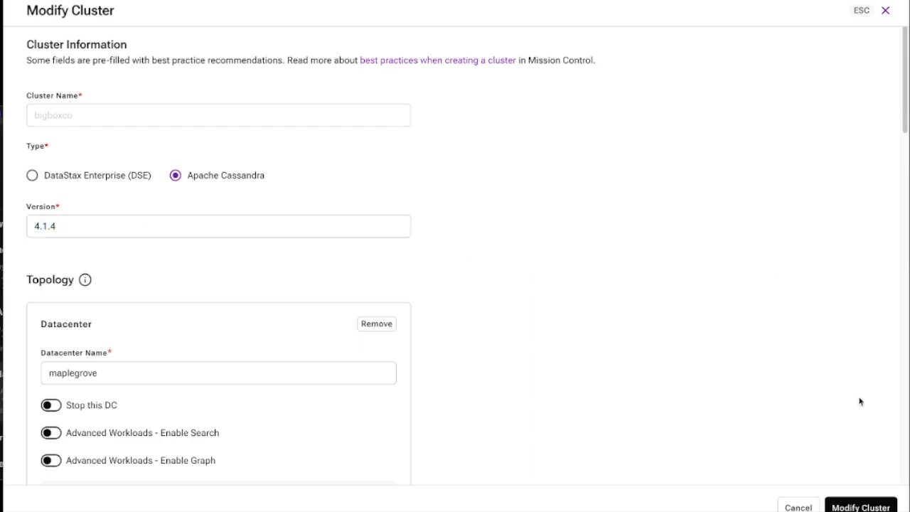
left_click(860, 507)
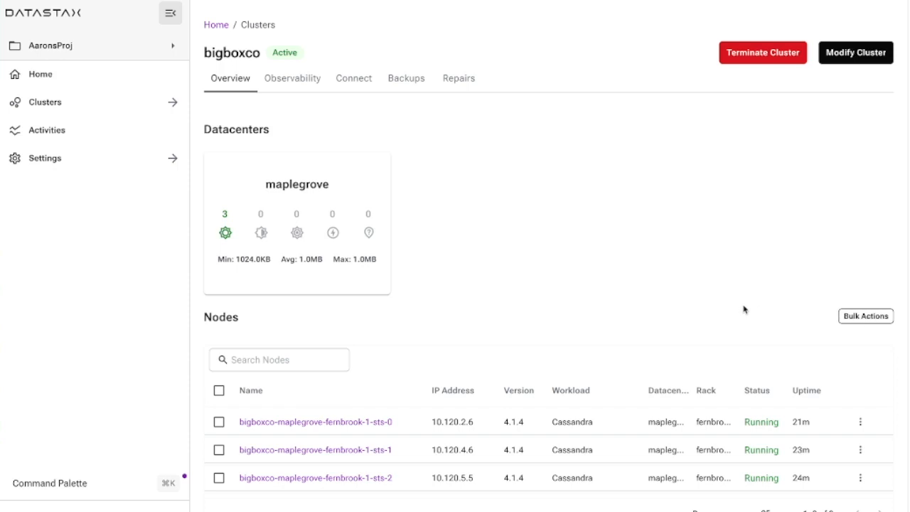
- Run the Upgrade Sstables bulk action on all datacenters and all racks of the bigboxco cluster
left_click(864, 317)
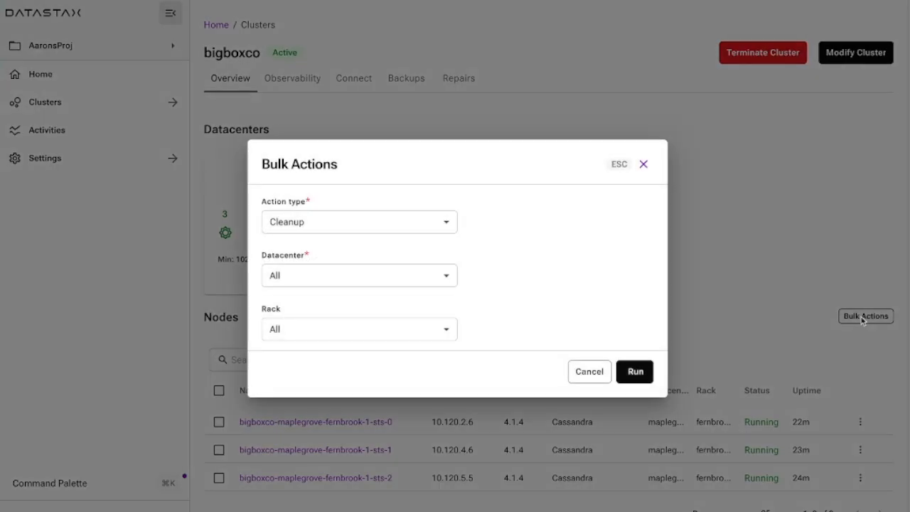
left_click(368, 218)
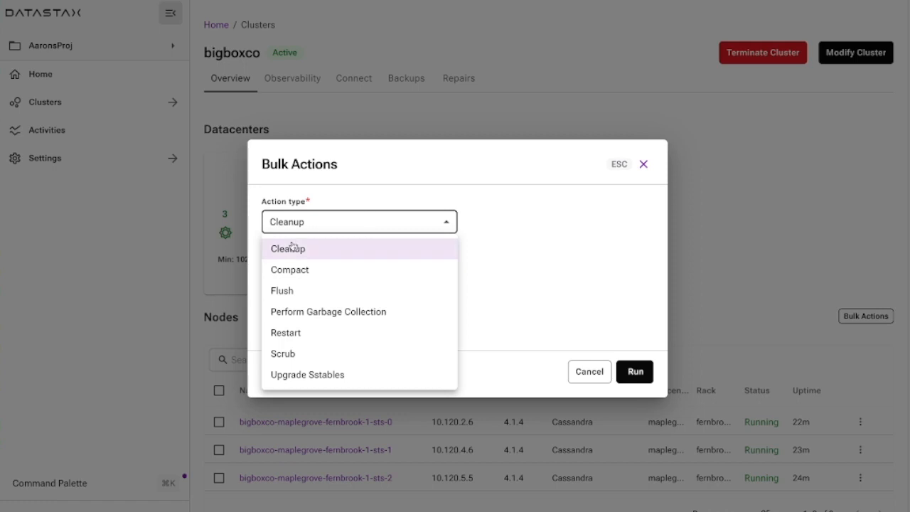
left_click(285, 375)
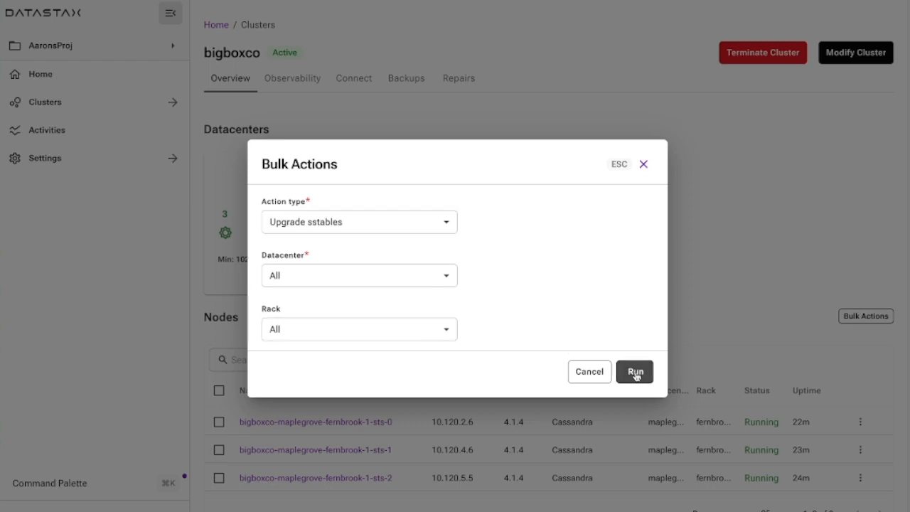
left_click(634, 371)
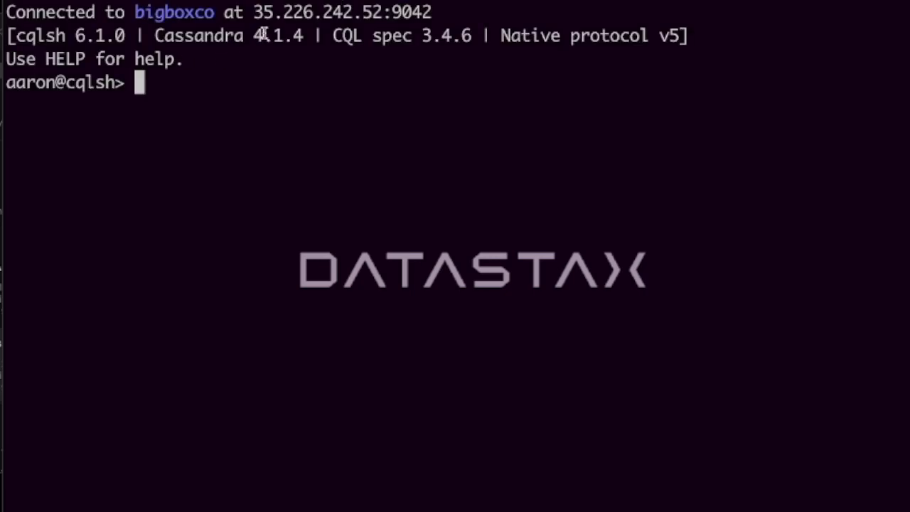
- Check the Cassandra version reported in the cqlsh connection banner for bigboxco
left_click_drag(255, 36, 269, 34)
left_click_drag(310, 36, 313, 36)
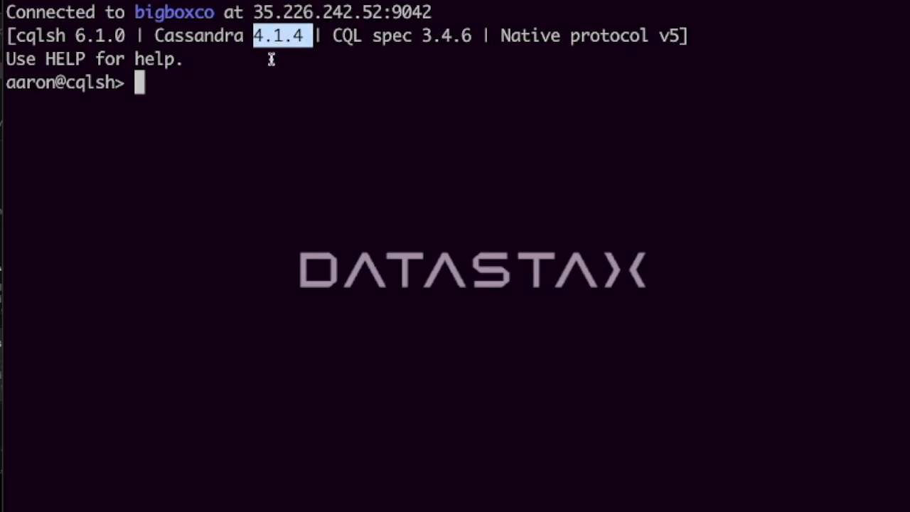
left_click(498, 91)
- Query all rows of system.peers on the upgraded cluster
type("SELECT")
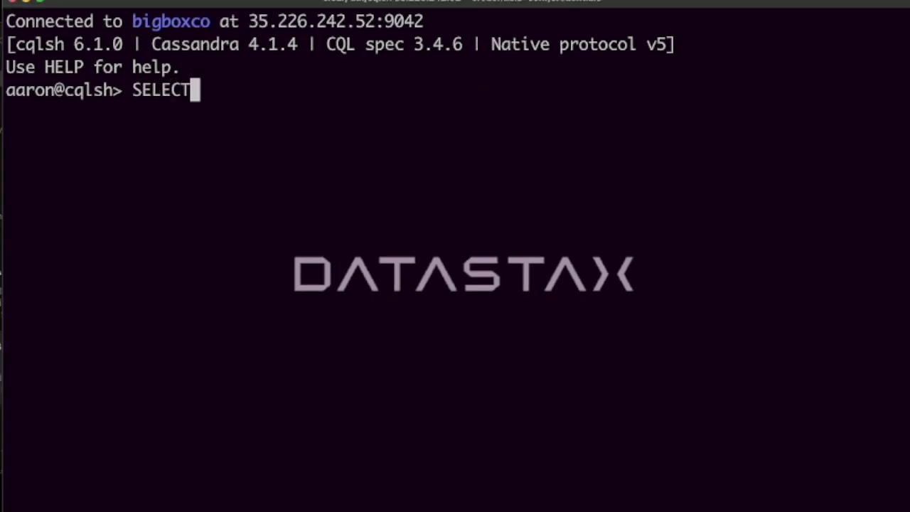
type(" * FROM system.peers;")
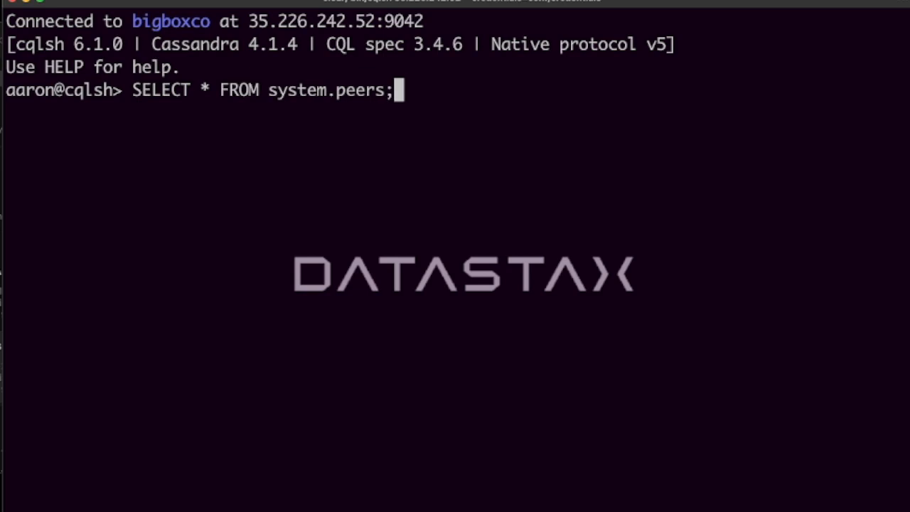
key("Return")
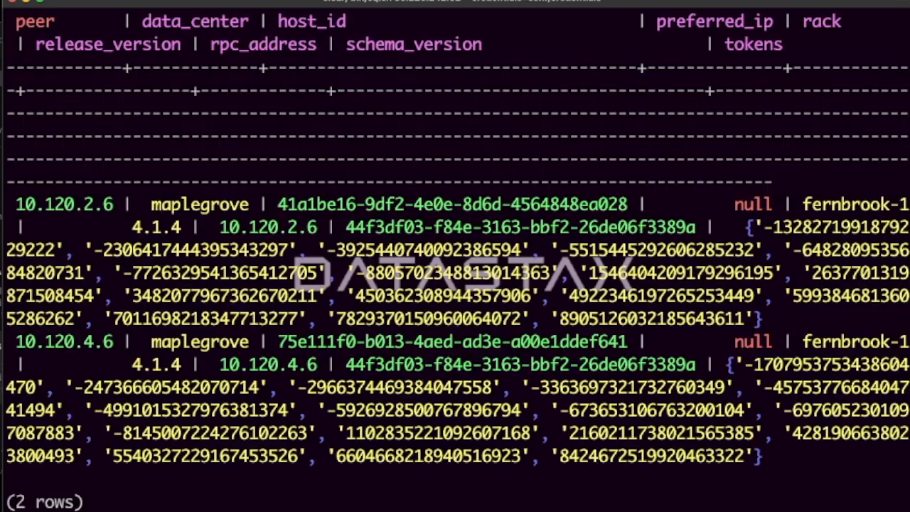
- Check the release version of both peer nodes and of the local node in system.local
left_click_drag(130, 363, 182, 364)
left_click_drag(131, 227, 182, 226)
left_click(181, 226)
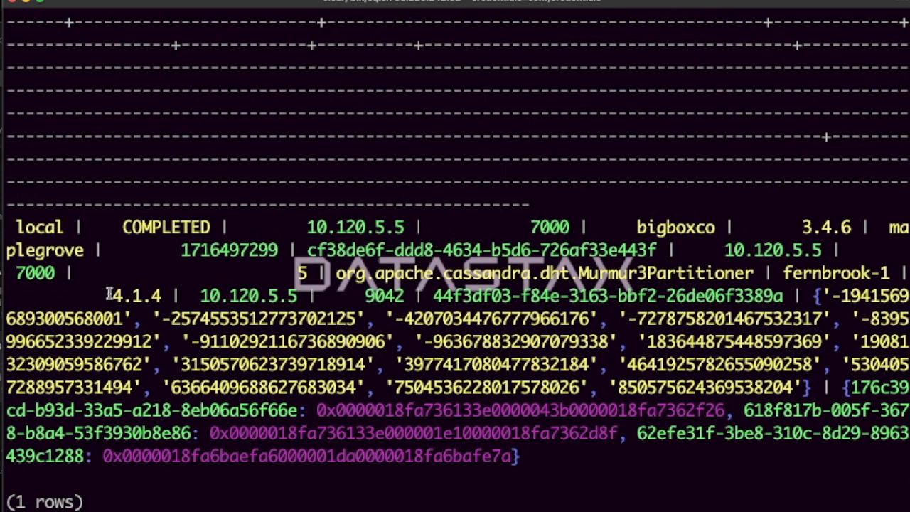
left_click_drag(111, 294, 162, 295)
left_click(311, 384)
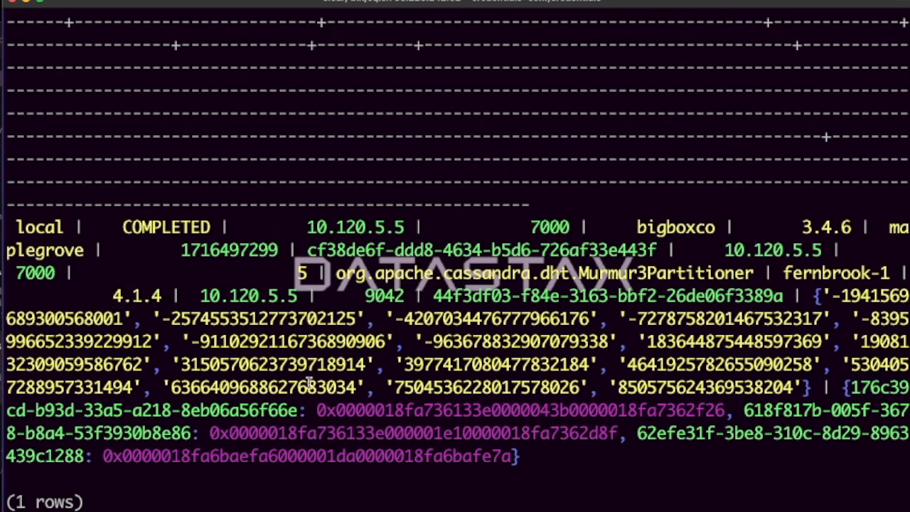